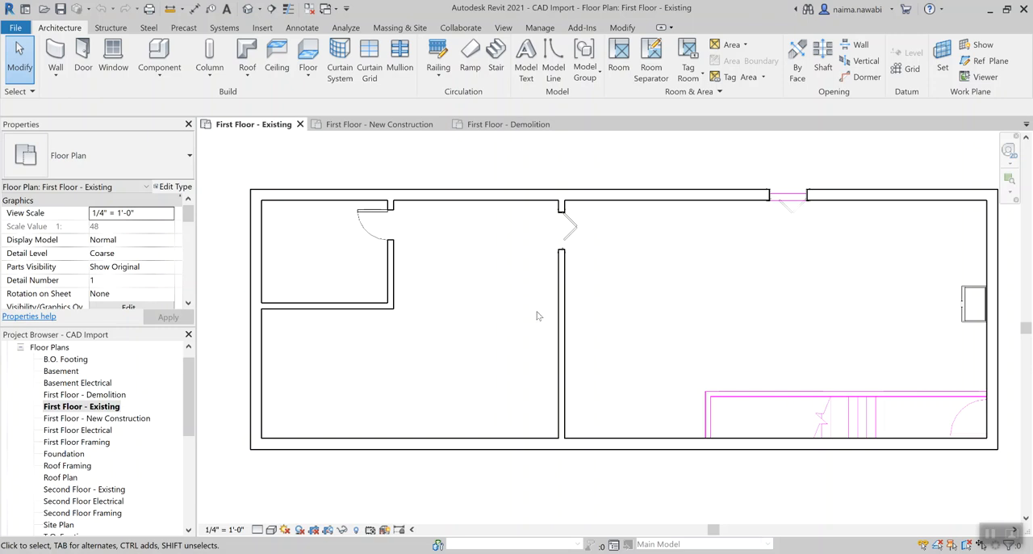
Step: Check the Phase Filter and Phase settings of the First Floor - Existing floor plan
click(97, 410)
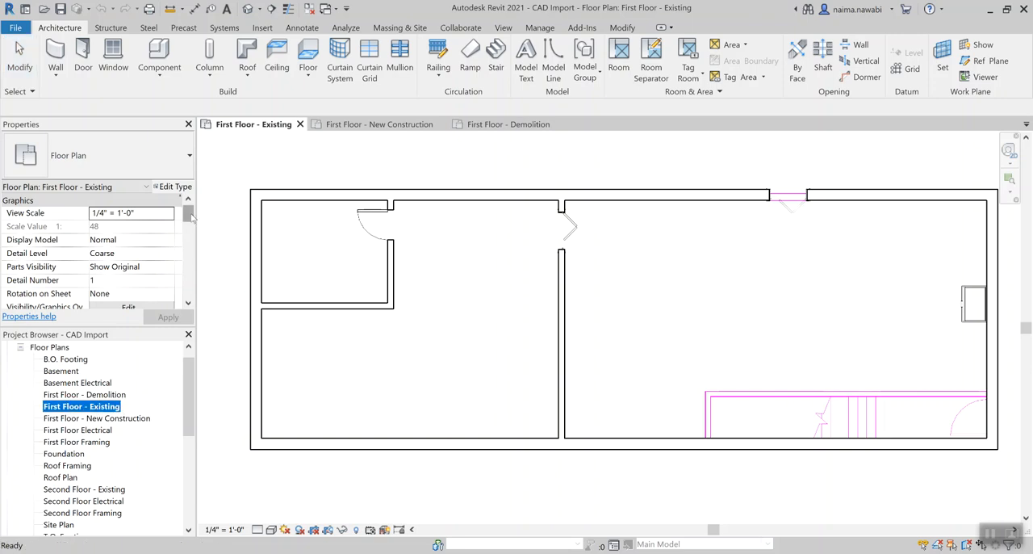
drag(188, 215, 189, 306)
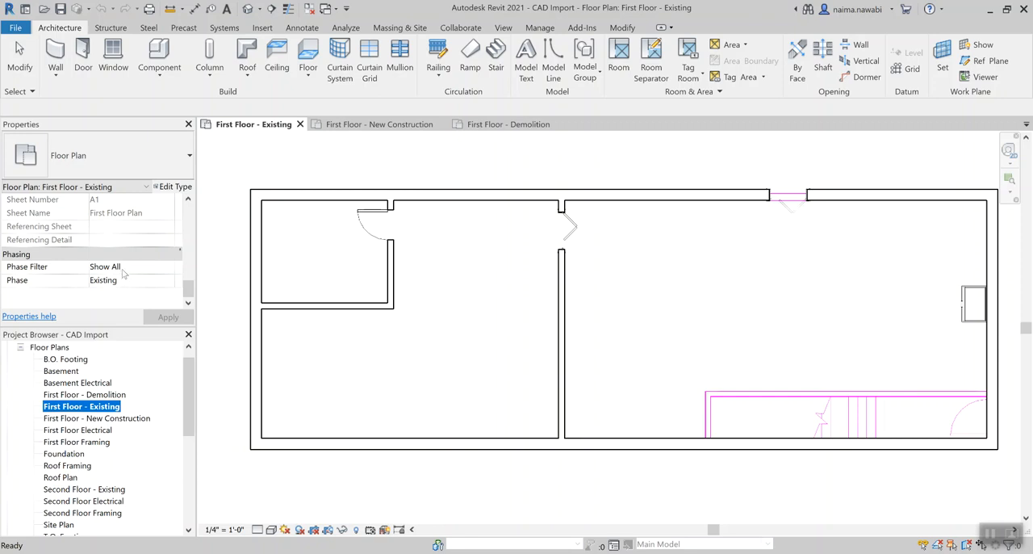
click(487, 333)
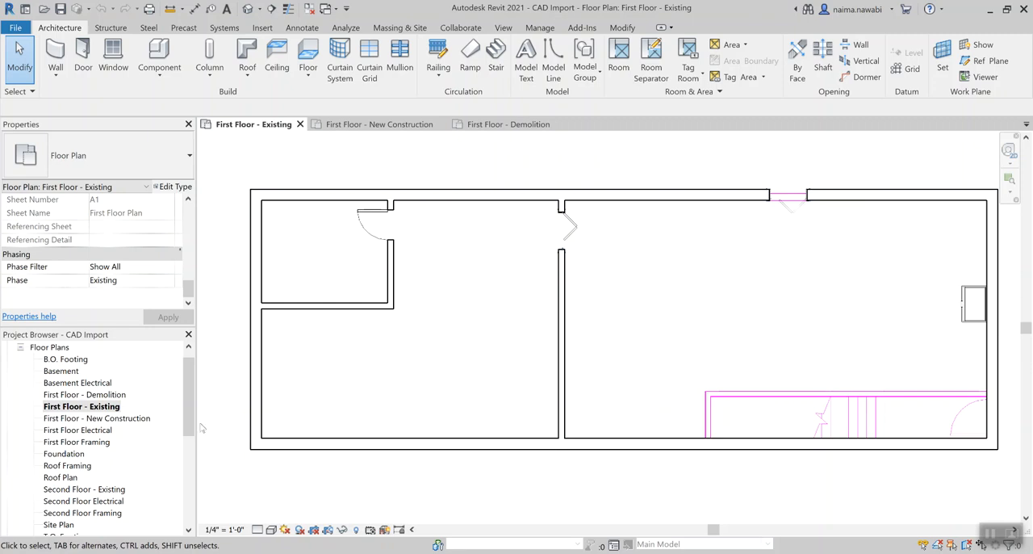
Step: Review the First Floor - Demolition plan and its demolished walls and doors, and return to the First Floor - Existing plan
double_click(105, 395)
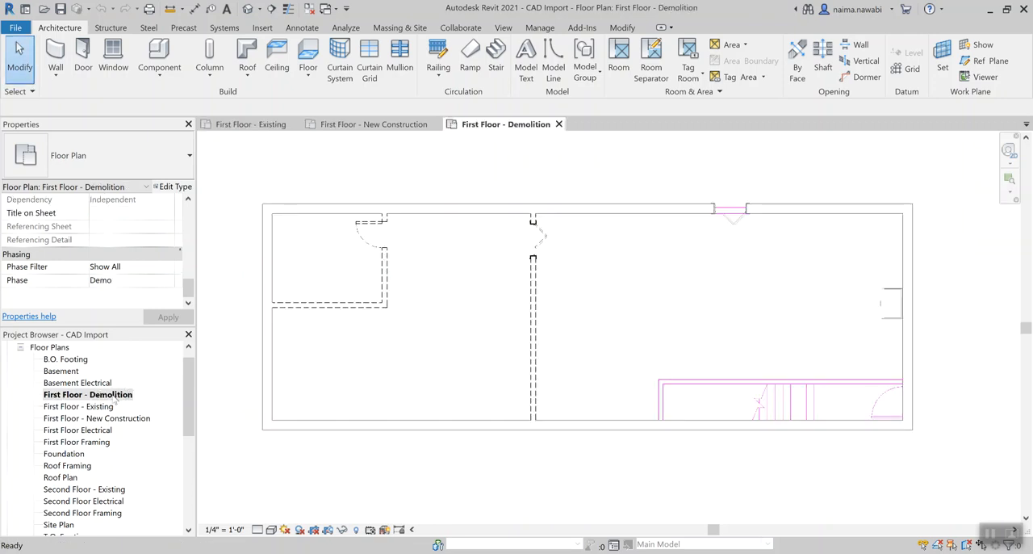
scroll(370, 348, up, 1)
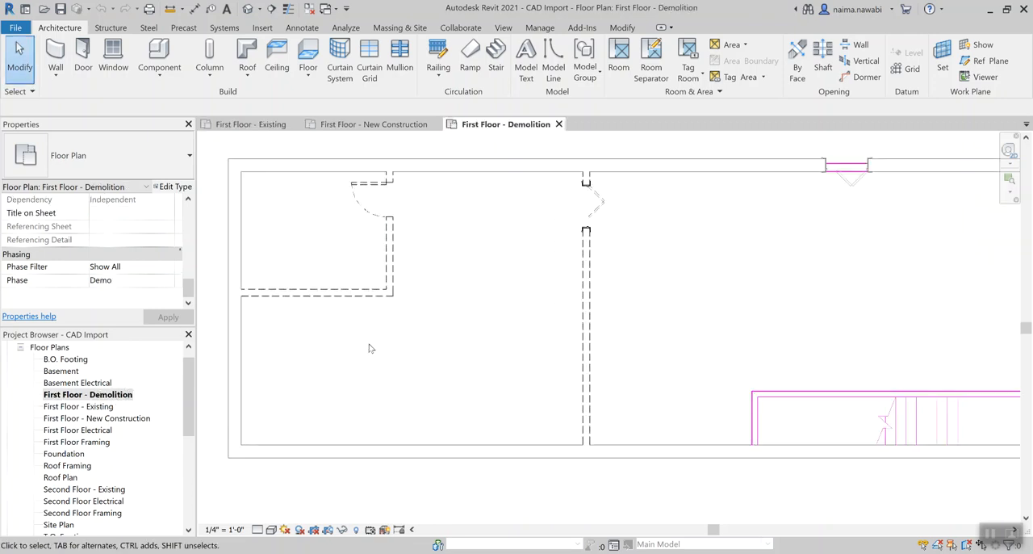
scroll(370, 347, down, 1)
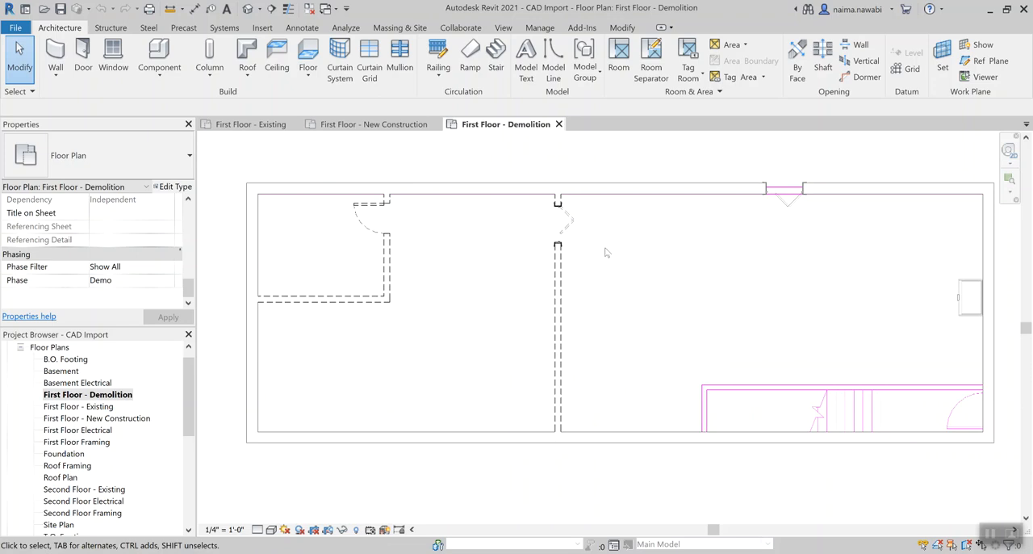
scroll(643, 218, down, 1)
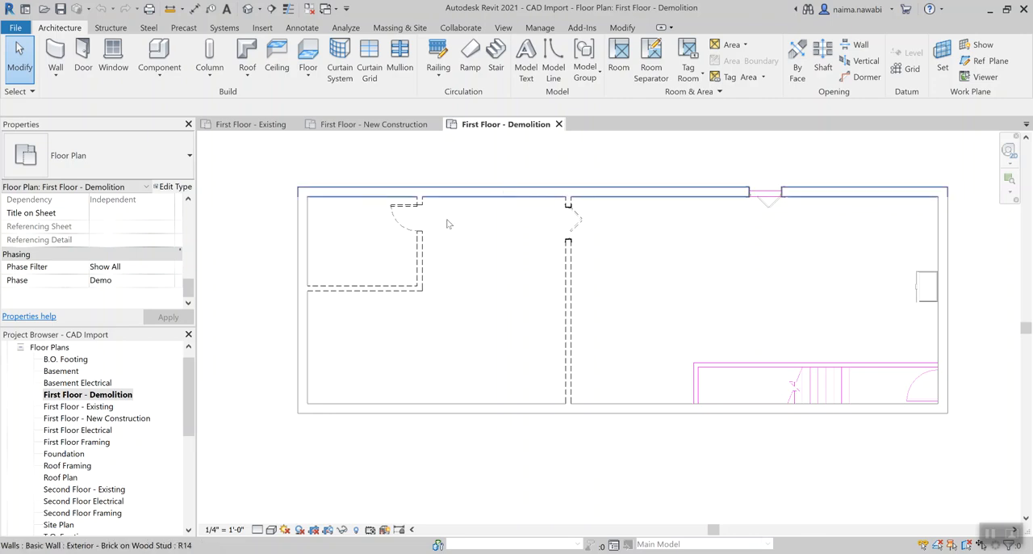
double_click(107, 407)
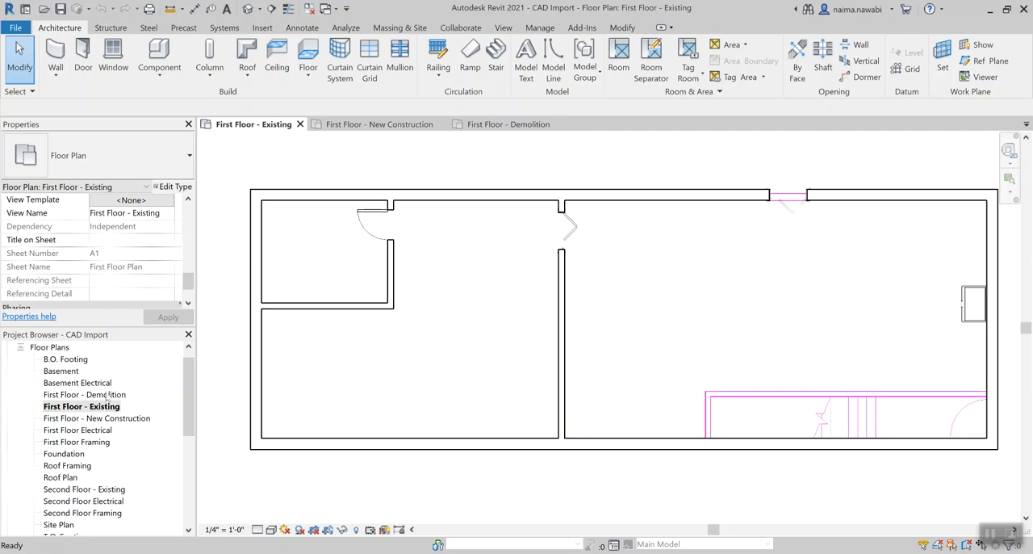
Step: In the First Floor - Demolition plan, check the phasing properties of the small room's horizontal interior wall
double_click(107, 394)
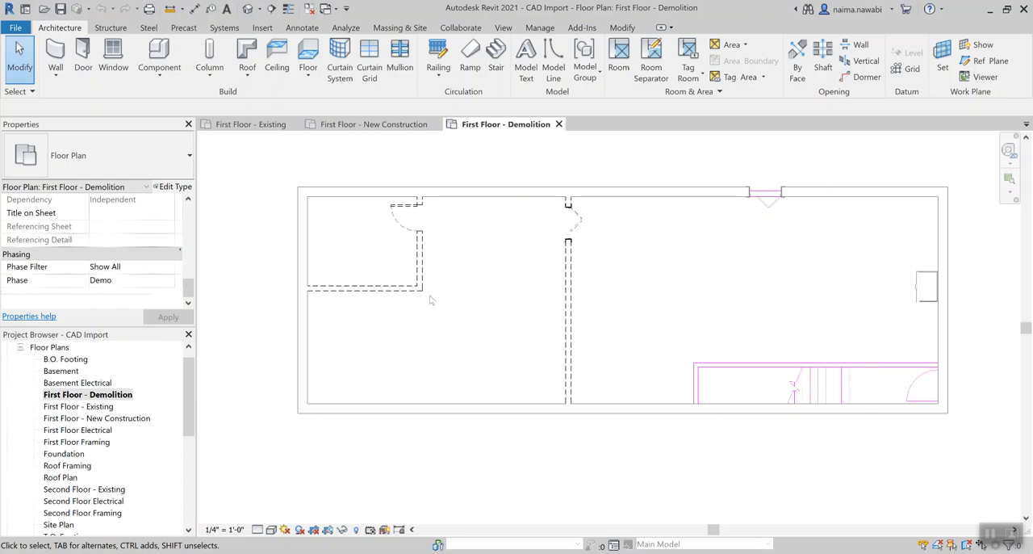
click(380, 294)
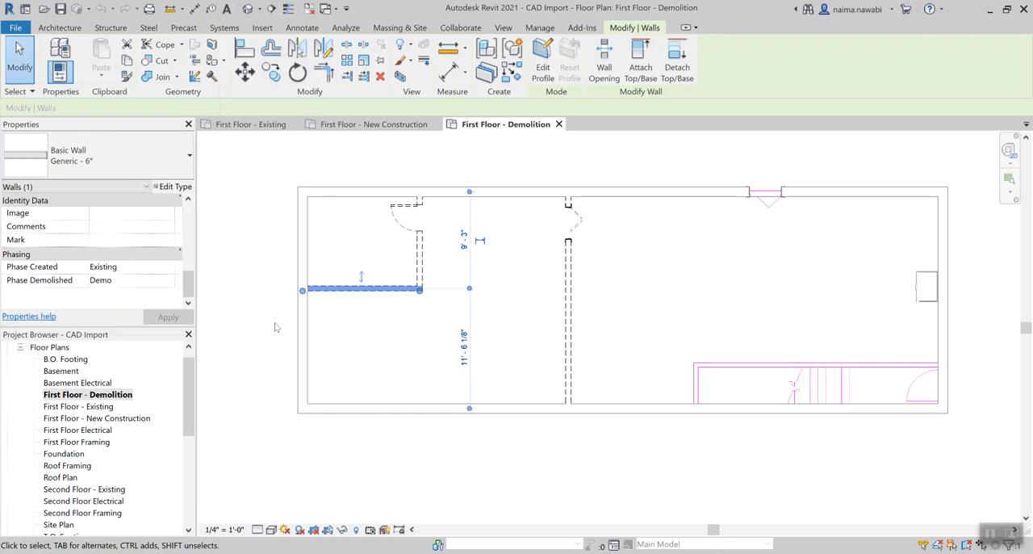
click(342, 332)
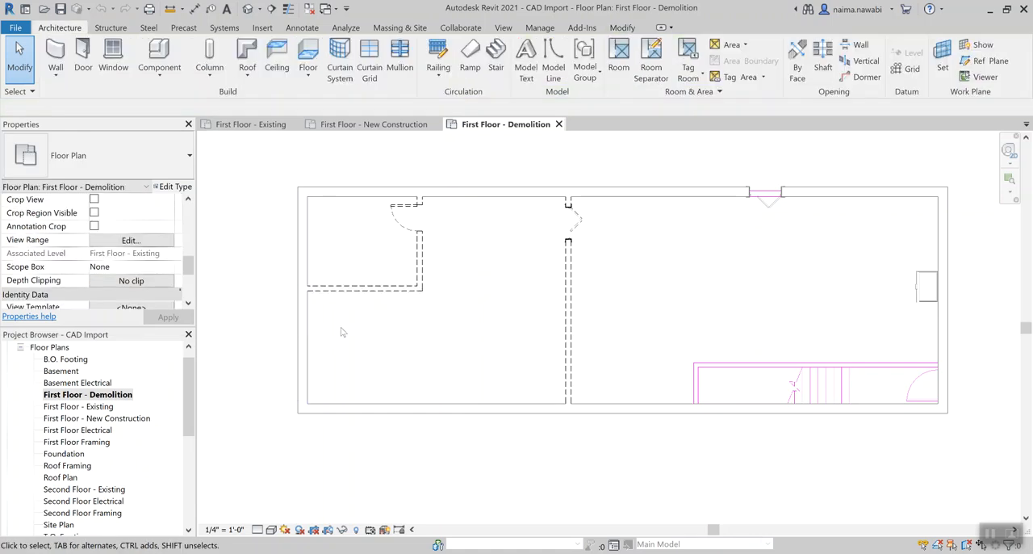
Step: Open the First Floor - New Construction plan and toggle Thin Lines to compare the line weights of existing and new walls
double_click(127, 418)
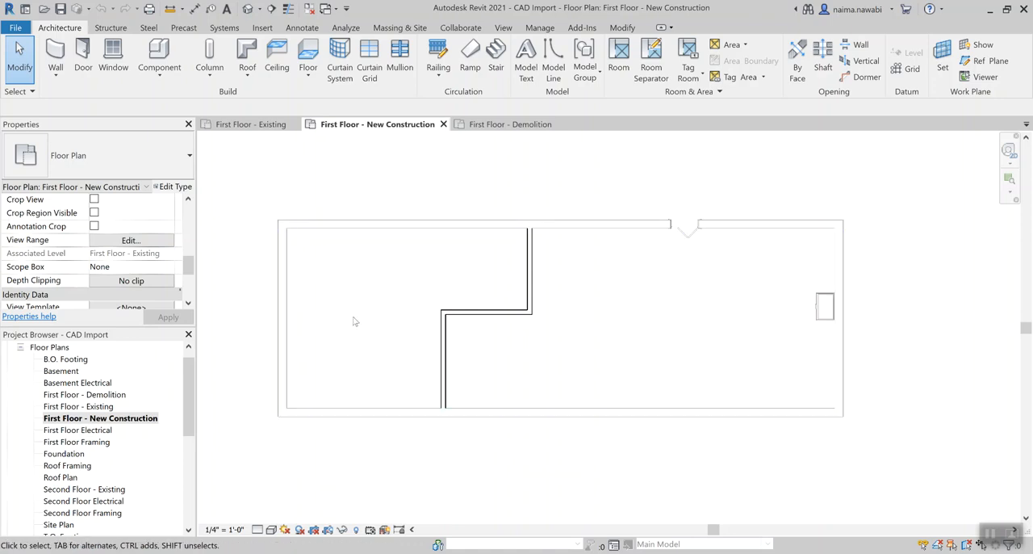
scroll(353, 321, up, 1)
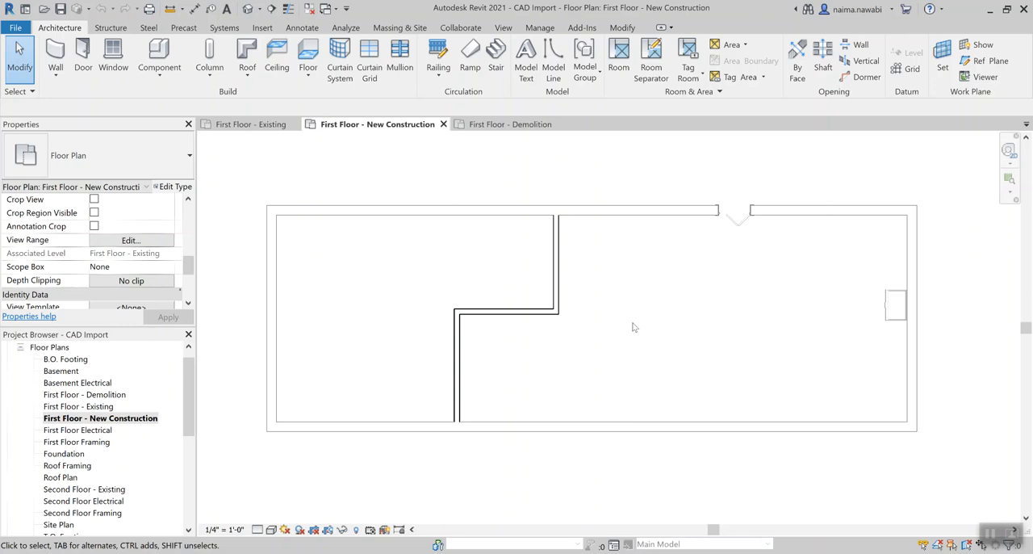
key(t)
key(l)
key(t)
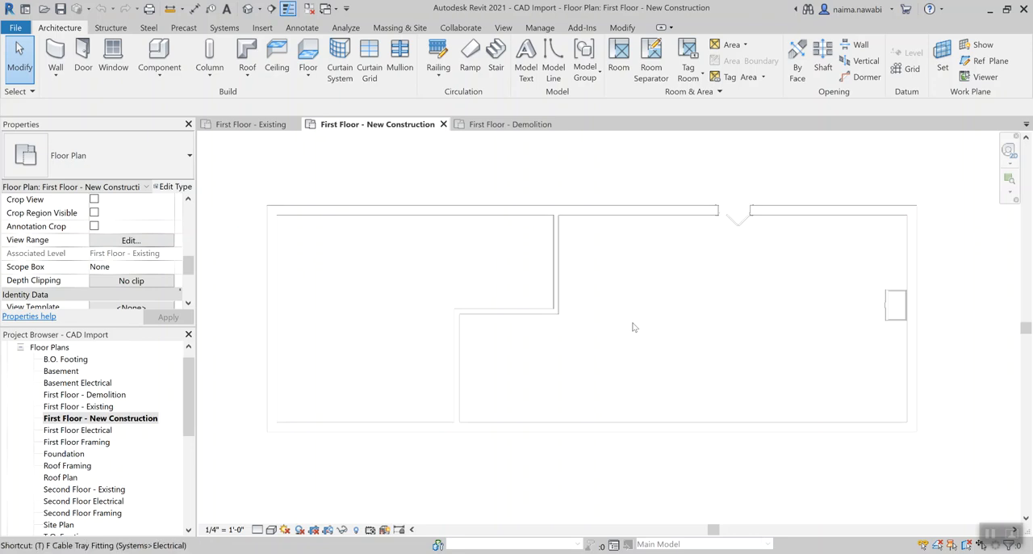
key(l)
key(t)
key(l)
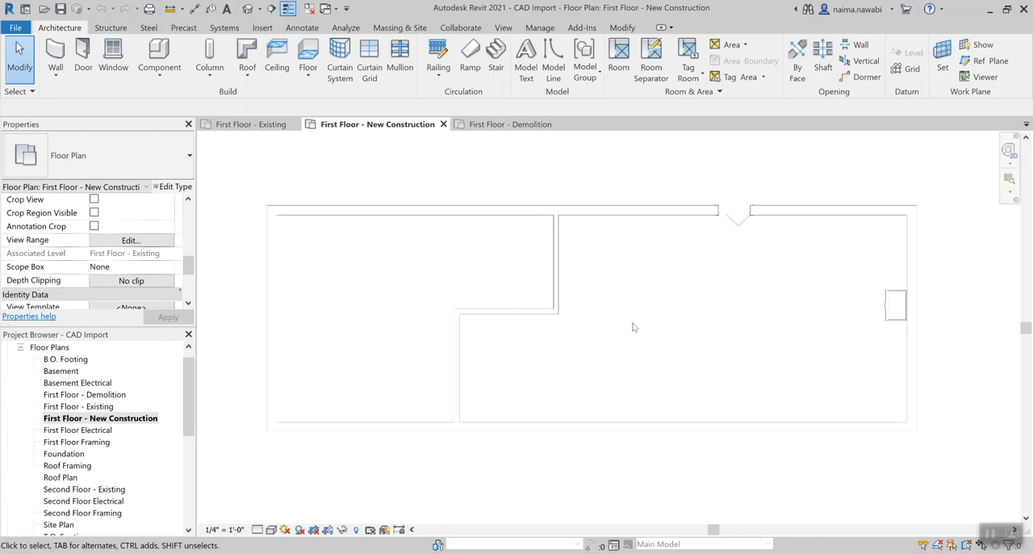
key(t)
key(l)
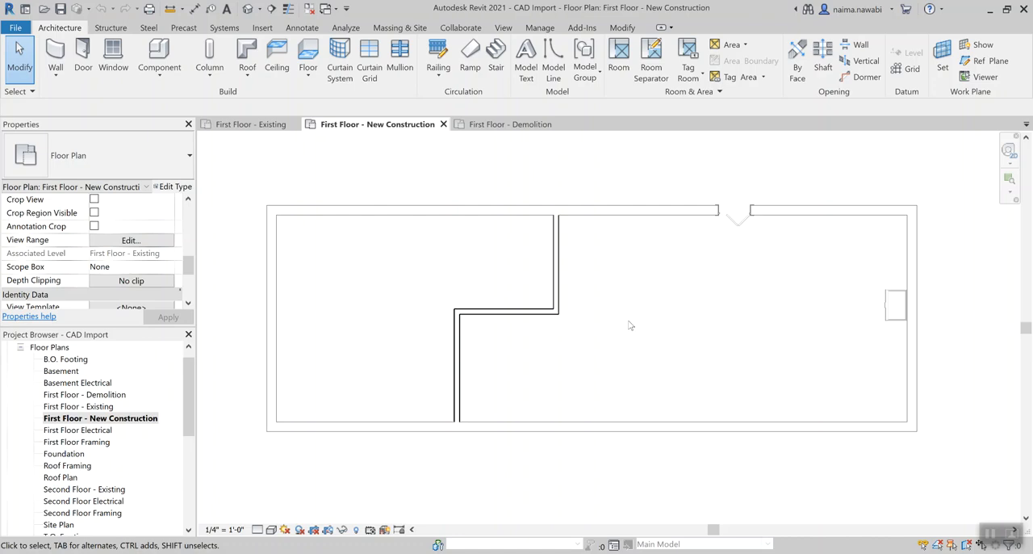
Step: In the First Floor - Existing plan, select all Exterior - Brick on Wood Stud walls in the entire project
double_click(88, 406)
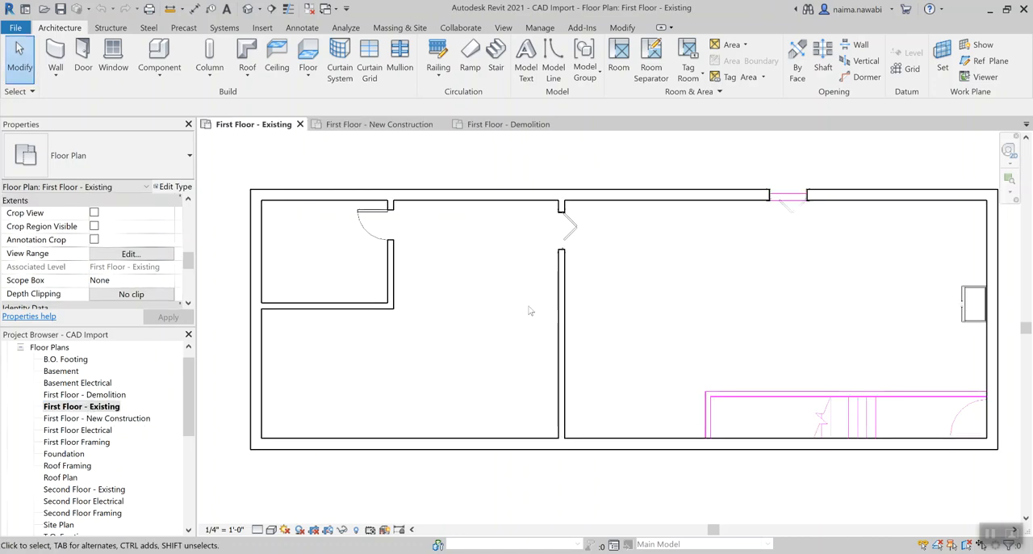
drag(188, 260, 188, 297)
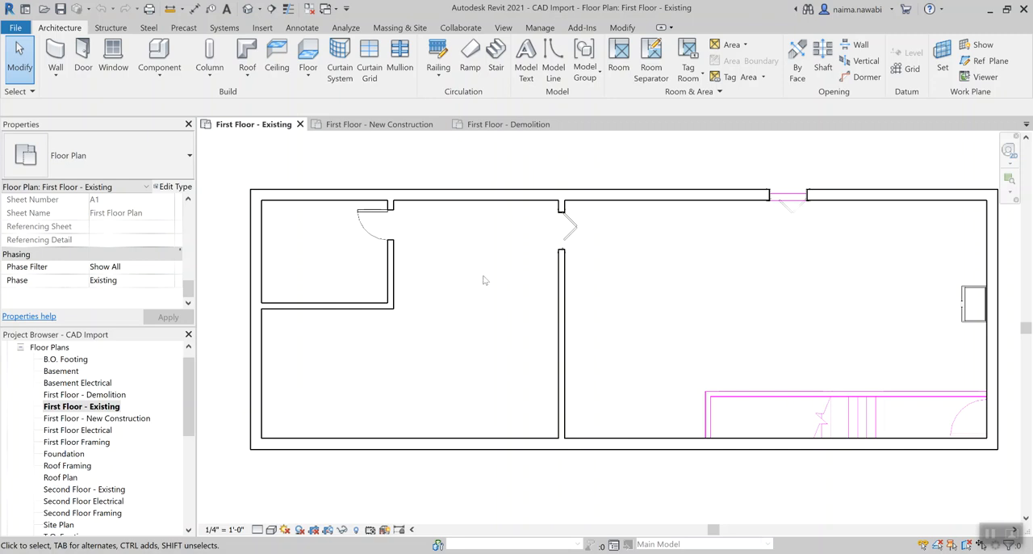
click(483, 197)
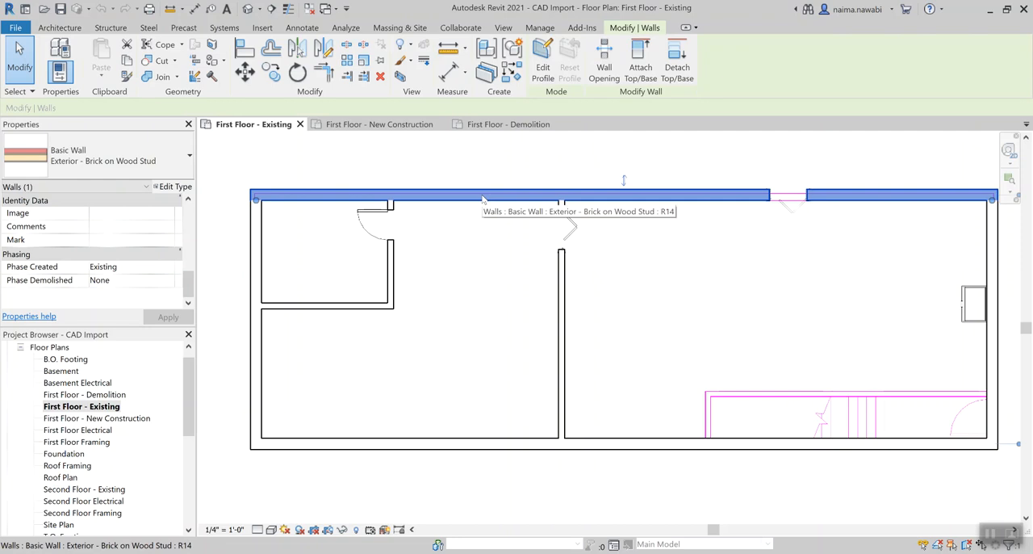
right_click(483, 199)
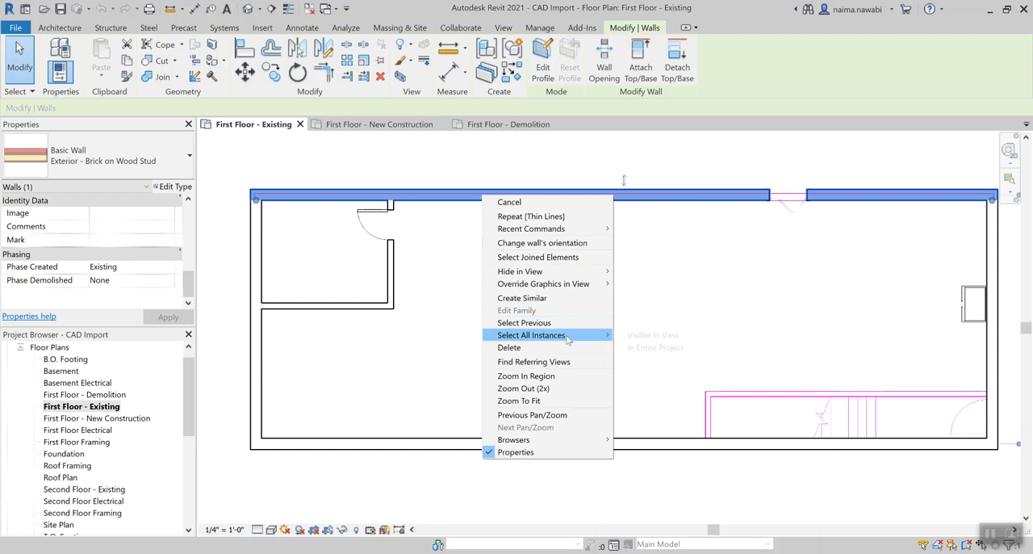
mouse_move(601, 335)
click(655, 347)
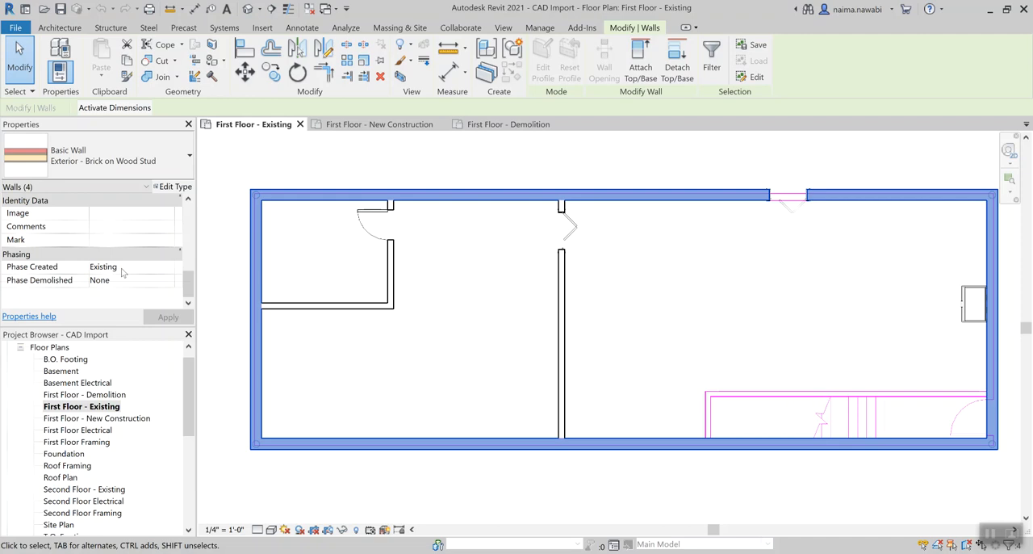
Step: Set Phase Created of the selected exterior walls to Existing and apply the setting
click(168, 267)
click(169, 267)
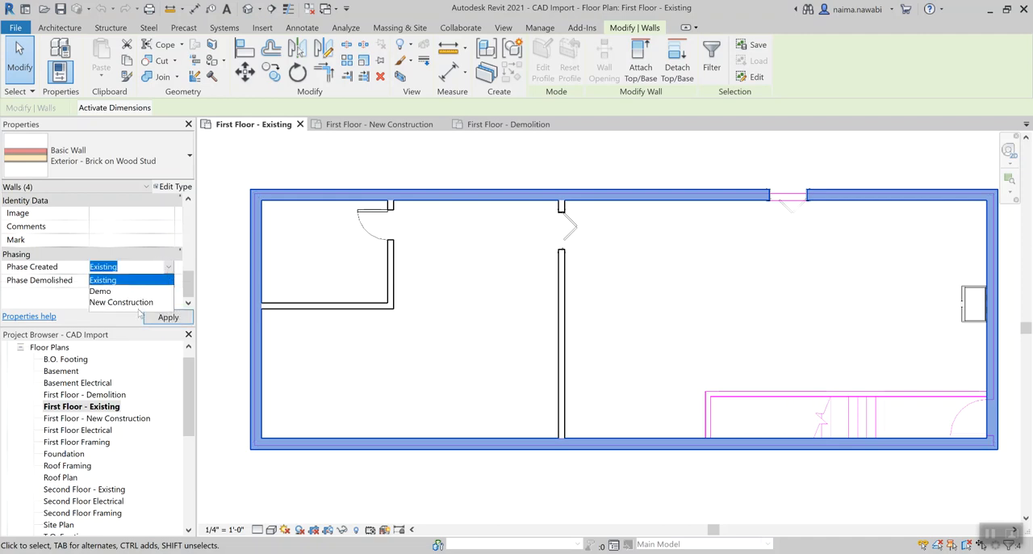
click(141, 304)
click(168, 267)
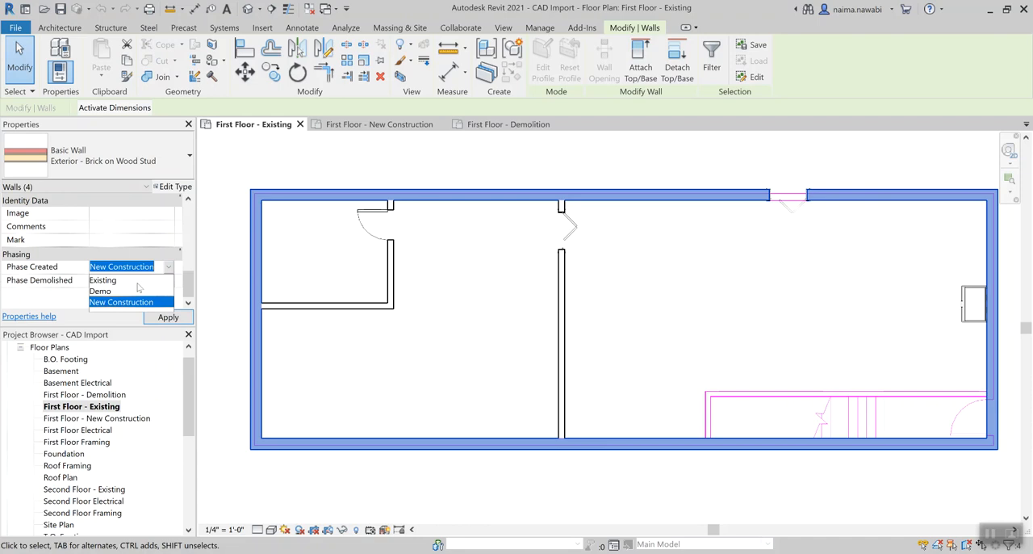
click(138, 283)
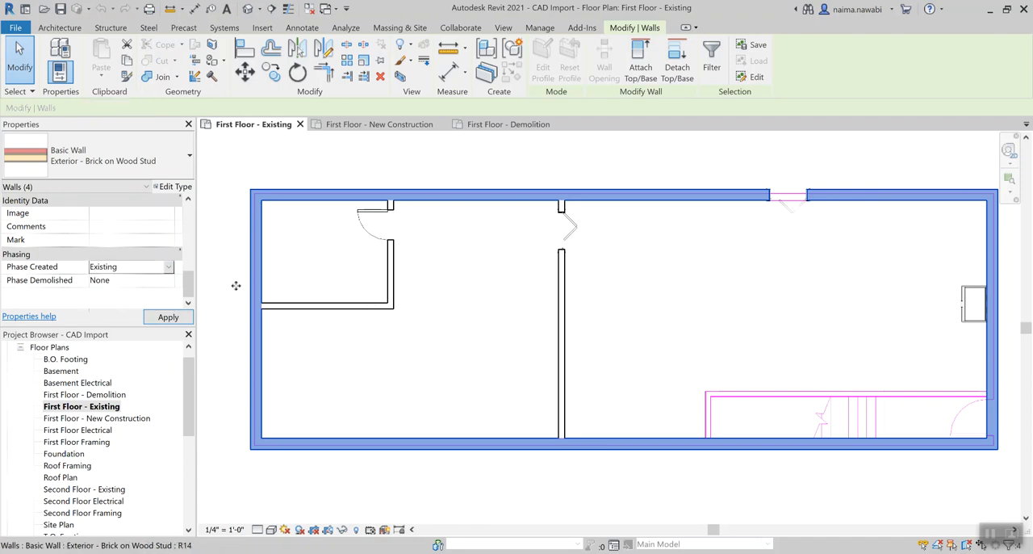
click(161, 320)
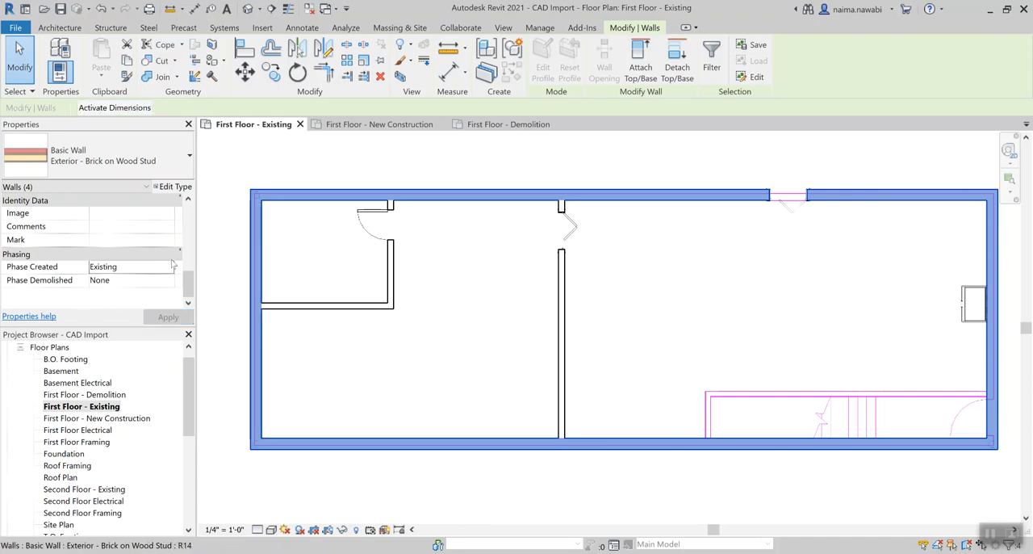
click(417, 374)
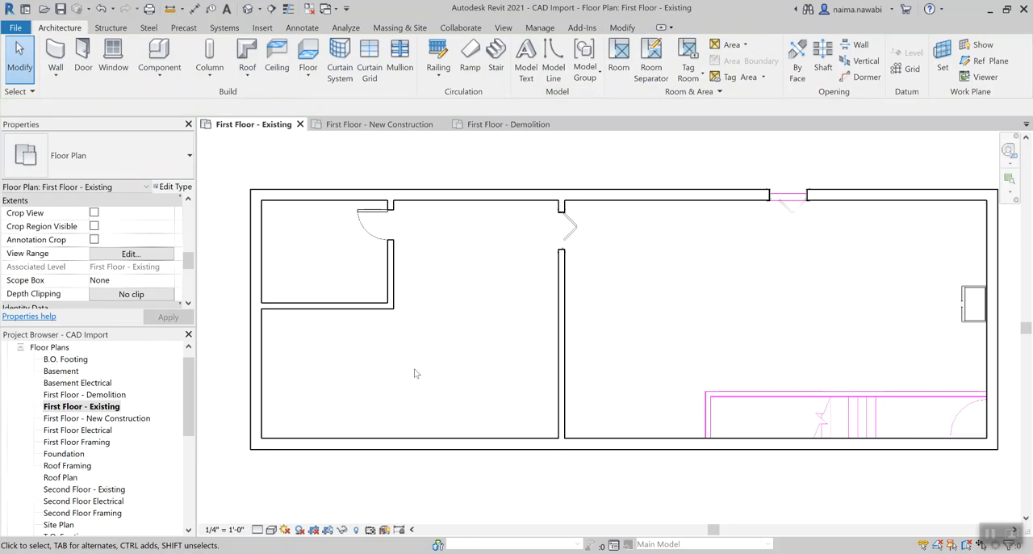
Step: Try setting Phase Created to Existing for all Generic - 6" walls in the entire project, and undo that change
click(351, 311)
right_click(351, 312)
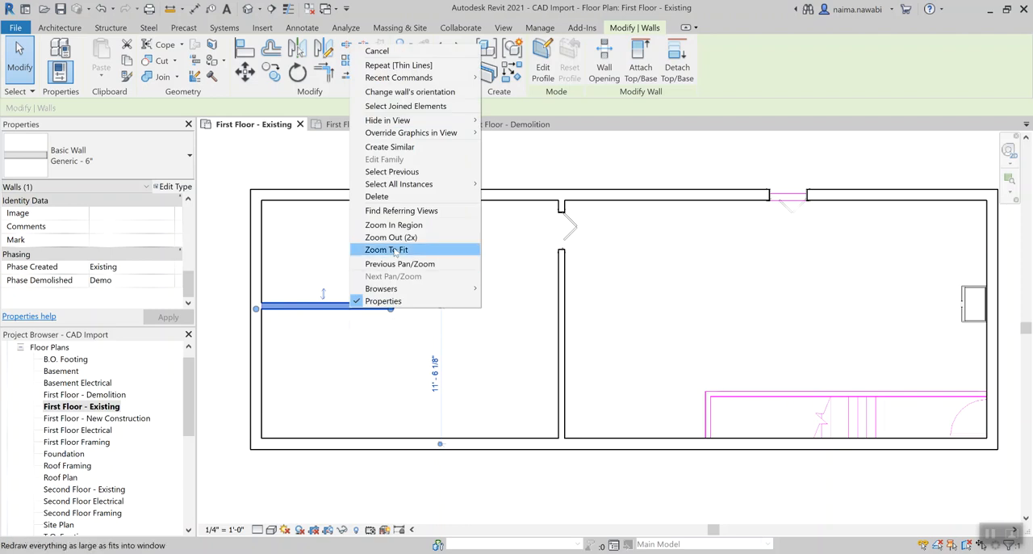
mouse_move(459, 187)
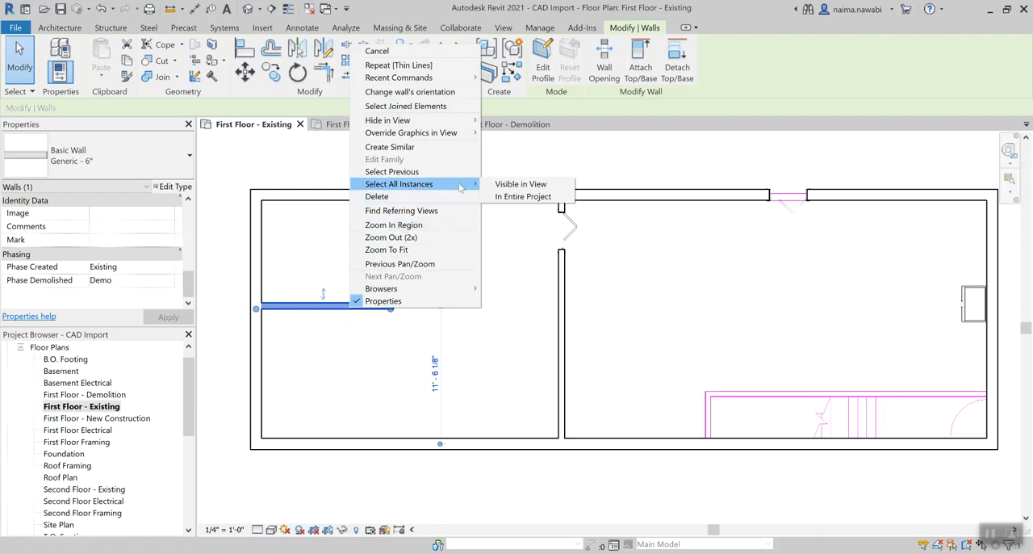
click(523, 196)
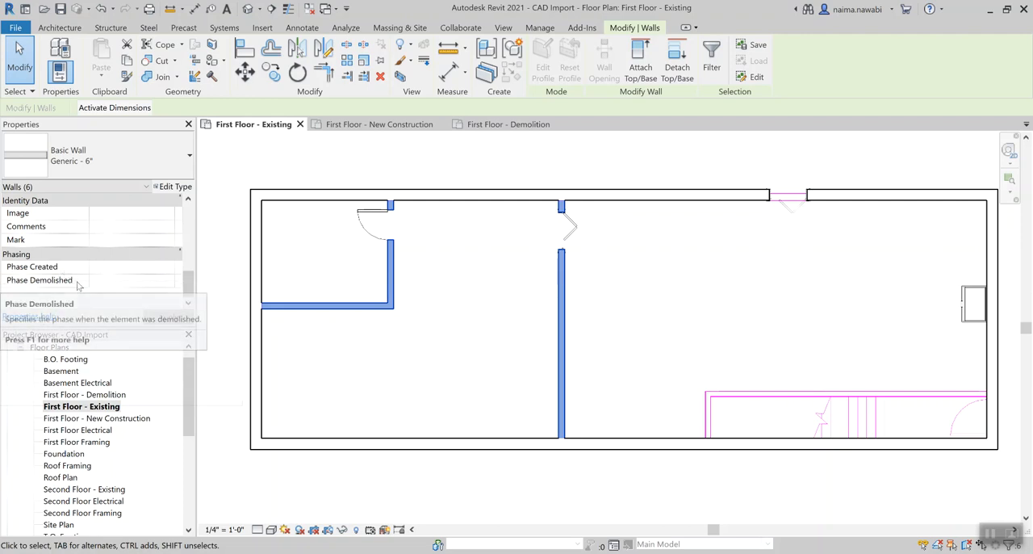
click(124, 267)
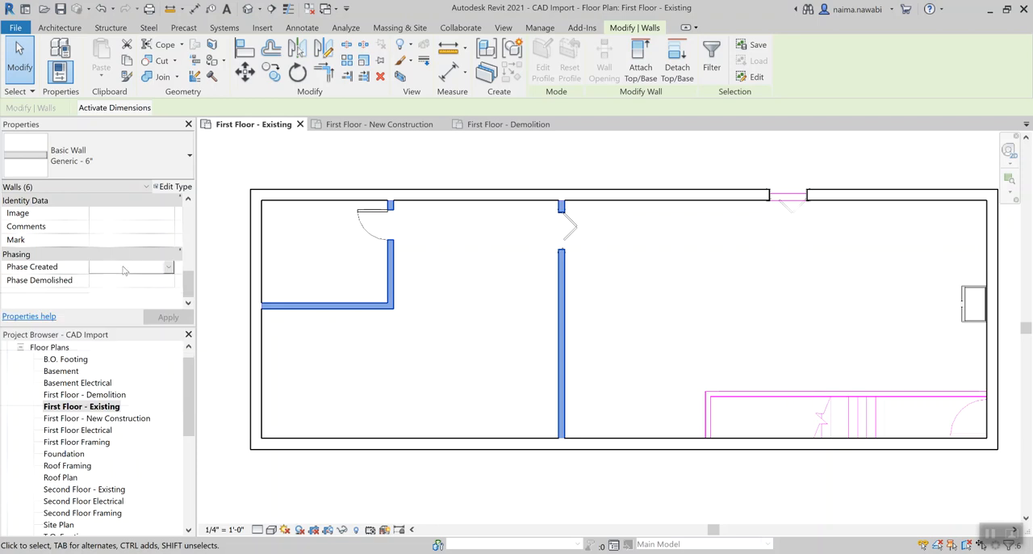
click(169, 267)
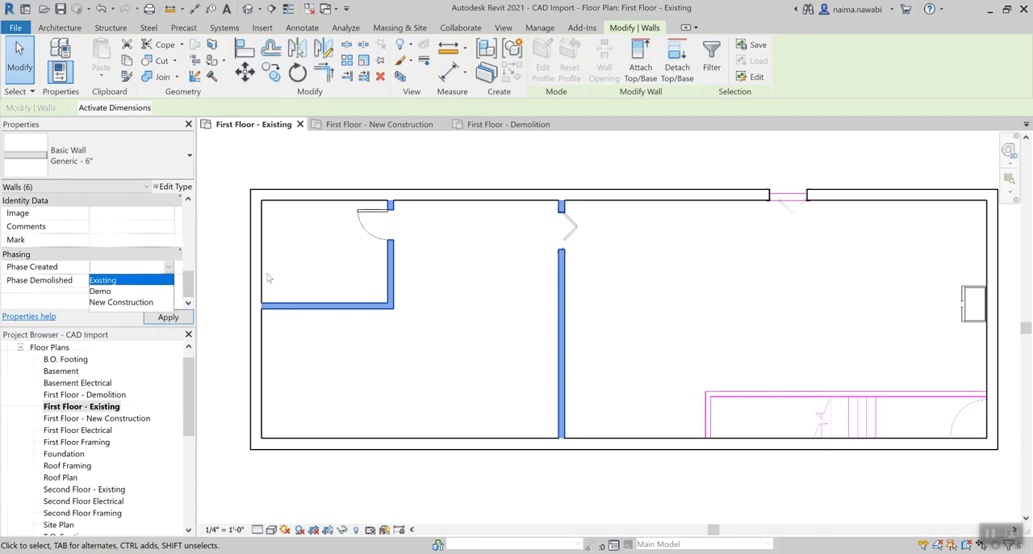
click(132, 280)
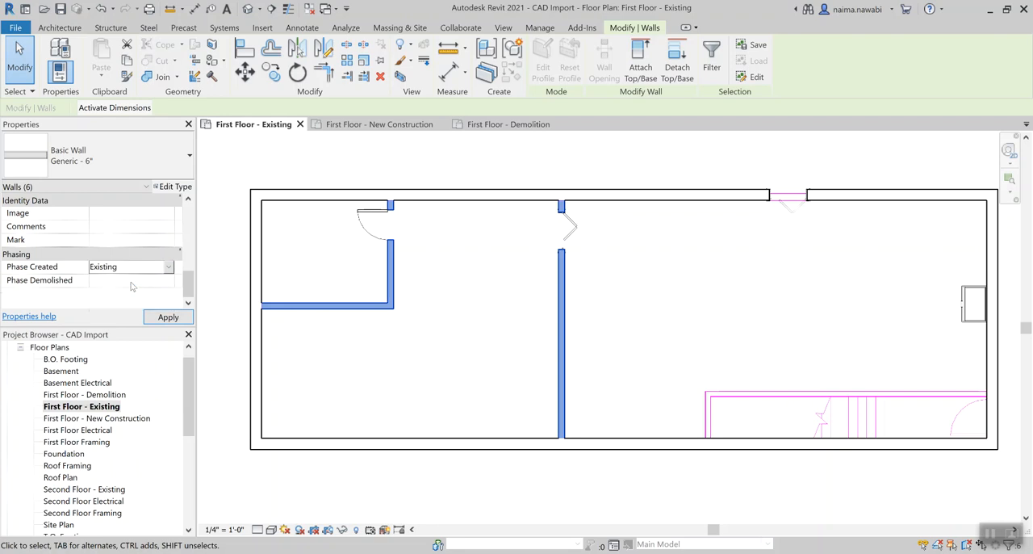
click(412, 360)
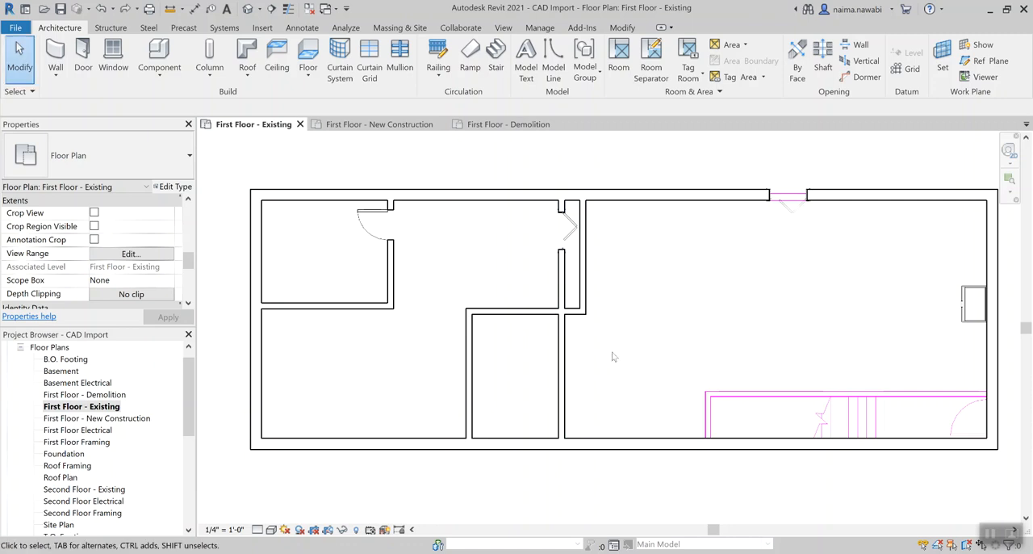
key(ctrl+z)
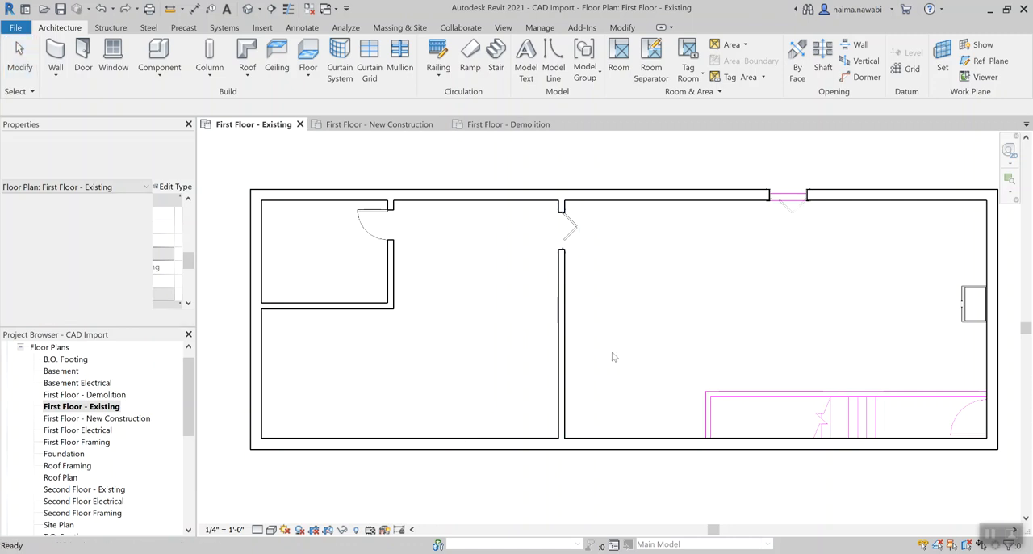
Step: Check the phase settings of the single-flush door in the small upper-left room
click(373, 239)
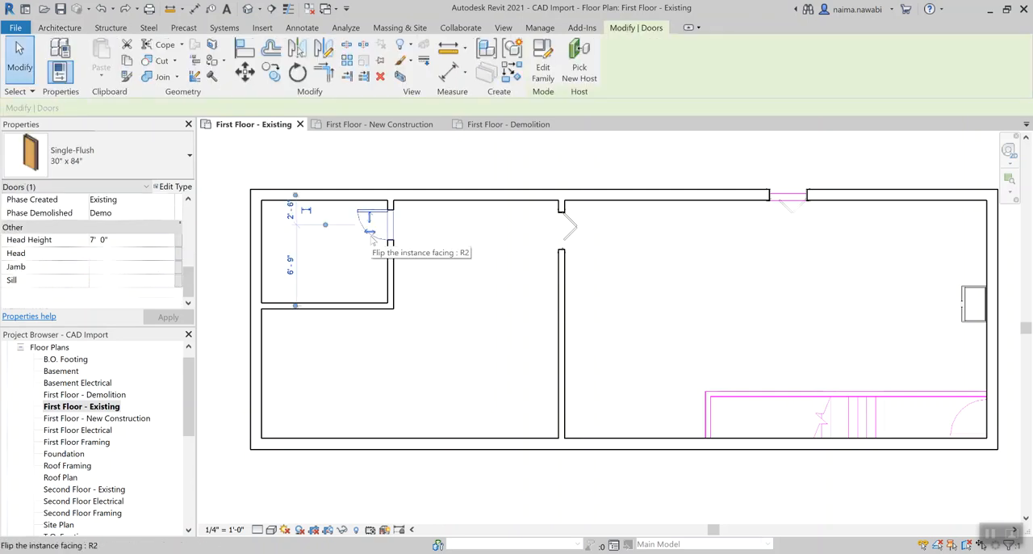
click(436, 275)
Step: Select the whole floor plan, filter out BASE PLAN 01.dwg and Casework, and review the phasing shared by the doors and walls
scroll(436, 274, down, 1)
drag(245, 167, 948, 474)
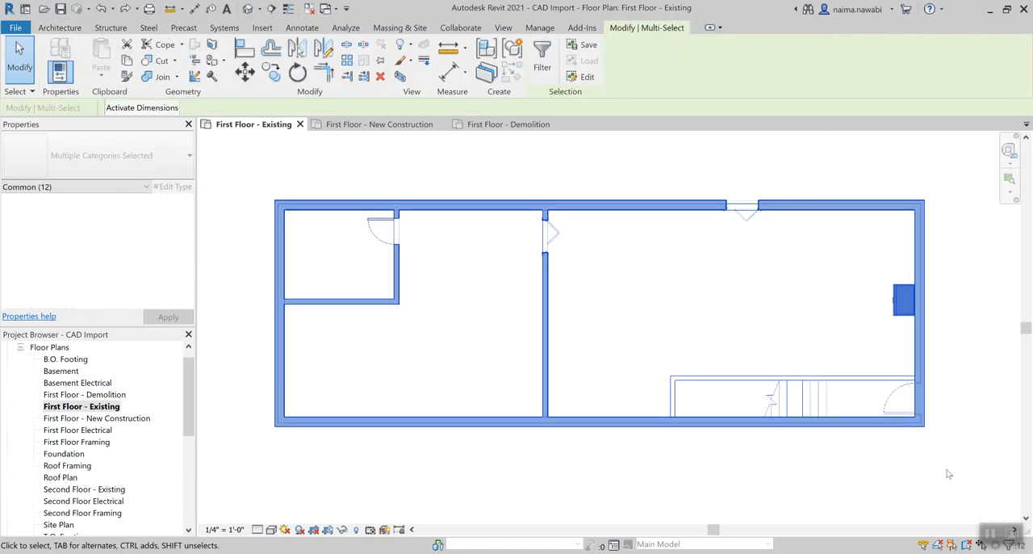
click(42, 191)
click(552, 78)
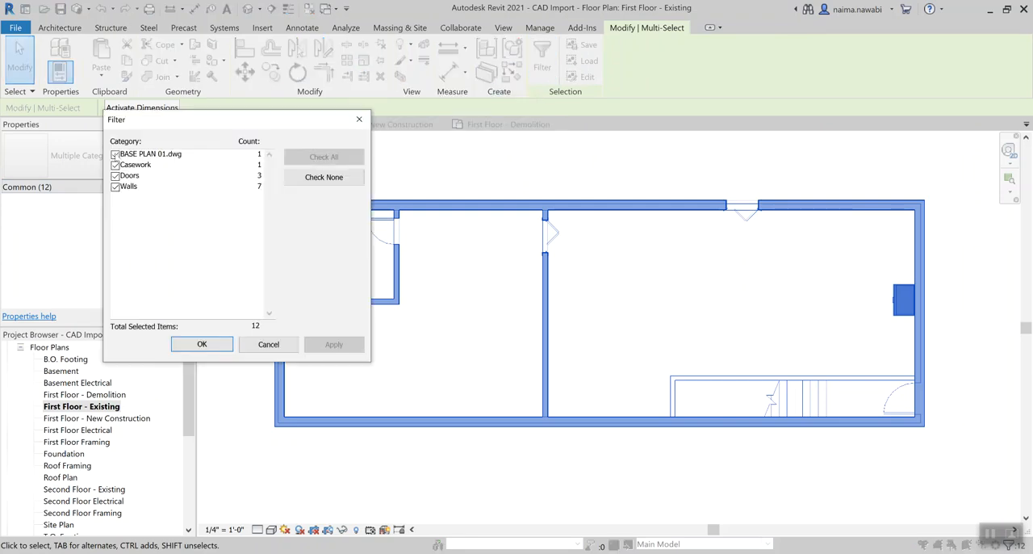
click(115, 154)
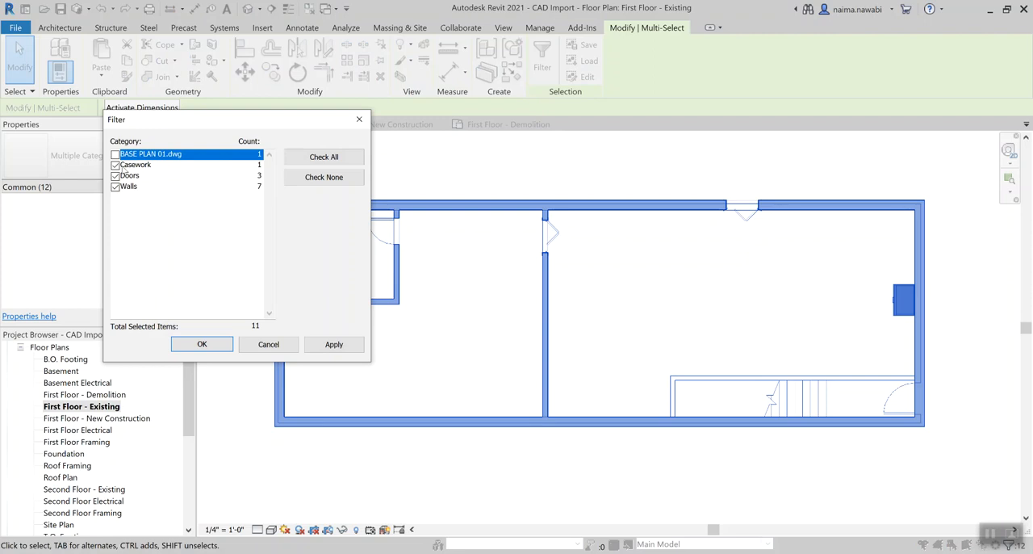
click(115, 164)
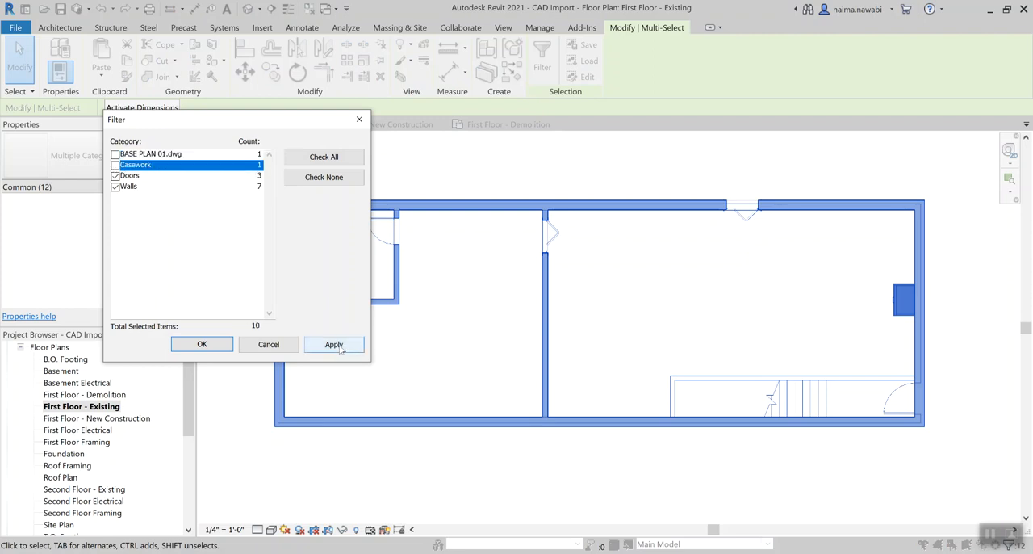
click(217, 347)
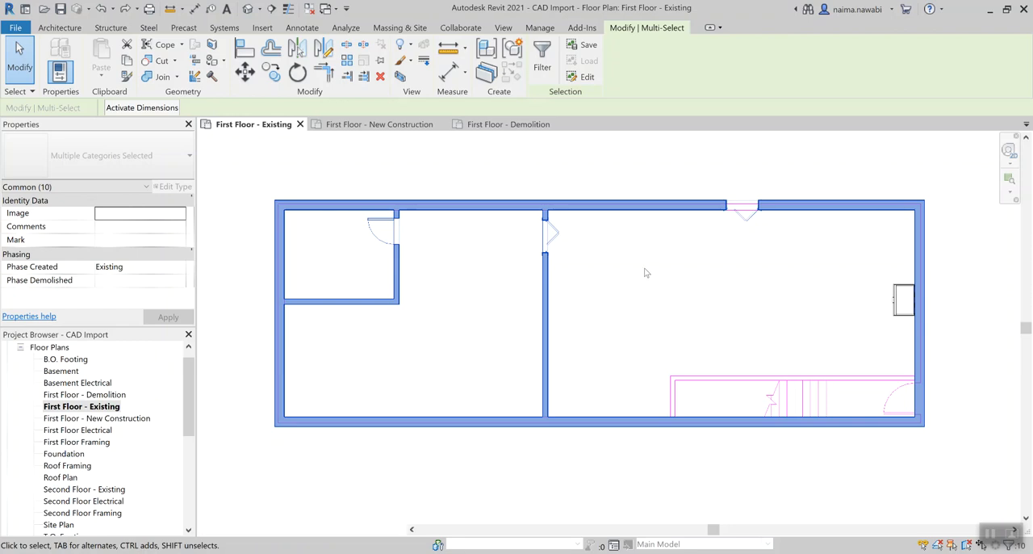
key(Escape)
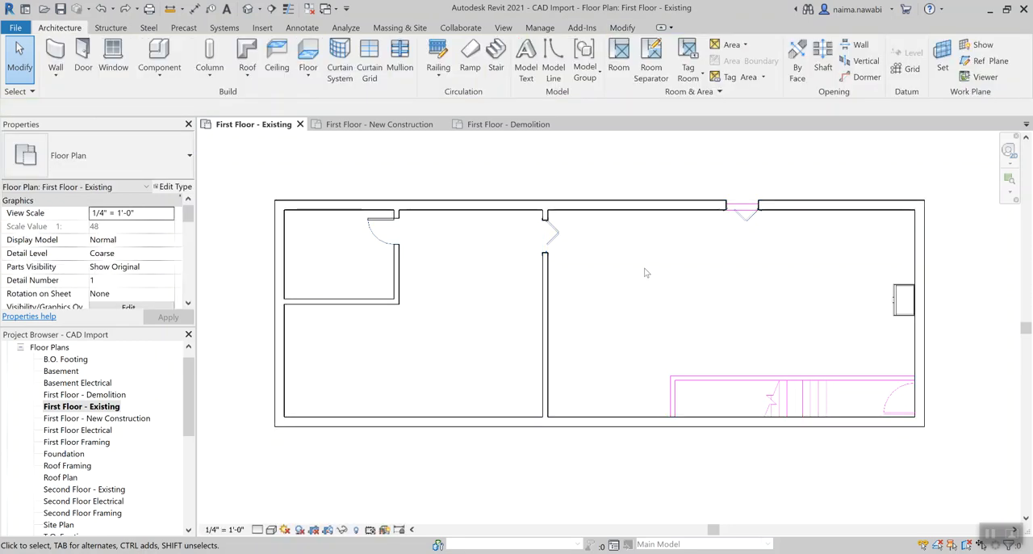